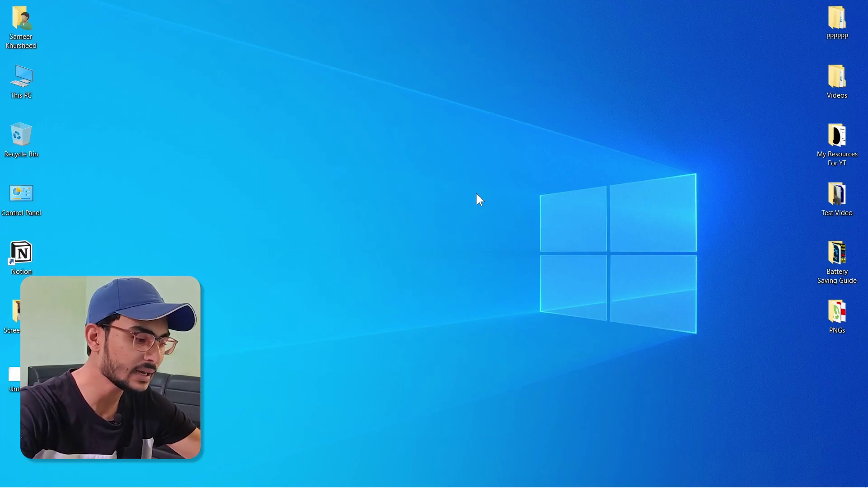
Step: Capture the whole screen as an image file saved automatically in the Screenshots folder
{"action": "key", "text": "super+Print"}
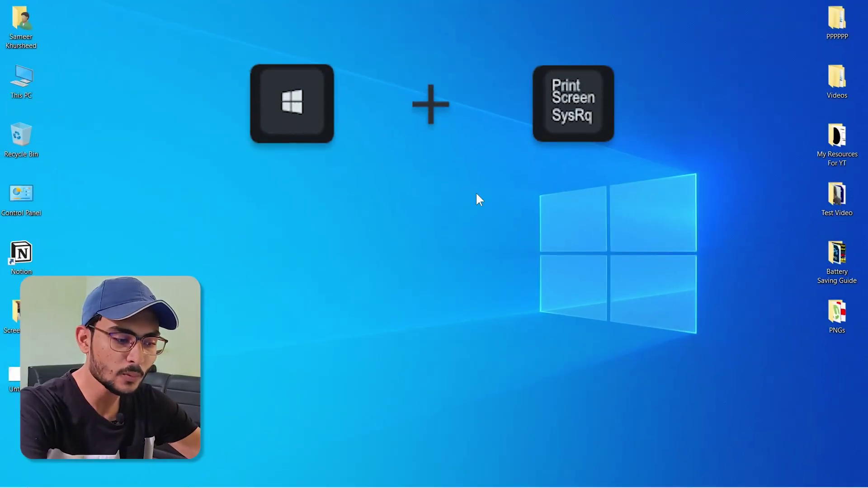
{"action": "key", "text": "super+Print"}
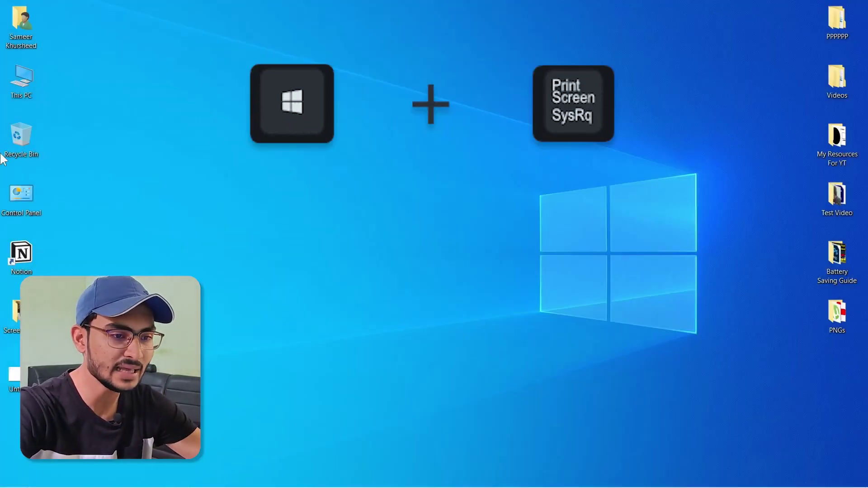
{"action": "double_click", "coordinate": [26, 29]}
{"action": "double_click", "coordinate": [402, 10]}
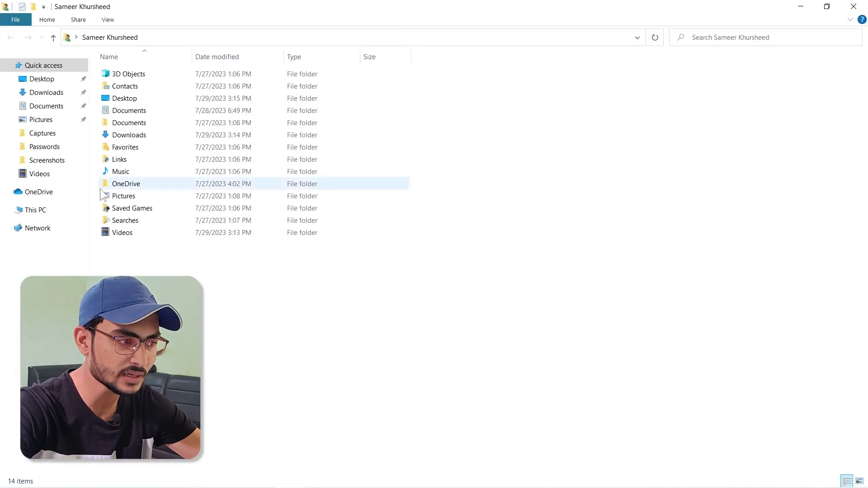
{"action": "double_click", "coordinate": [123, 195]}
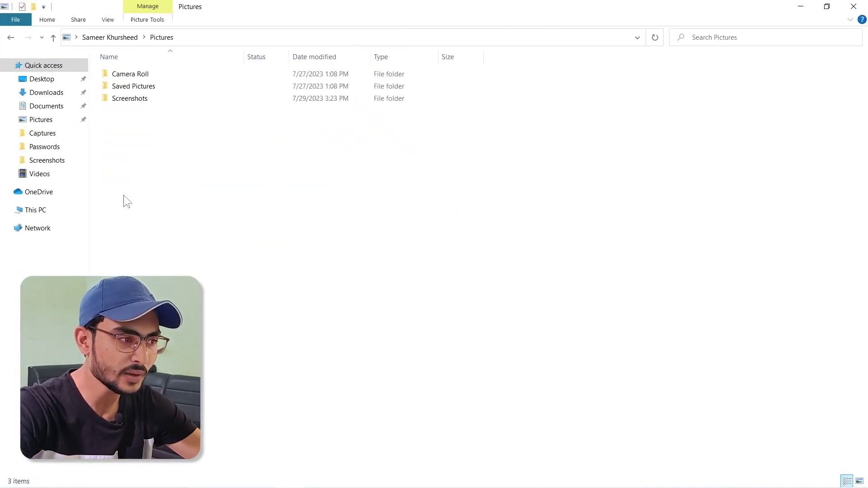
{"action": "left_click", "coordinate": [854, 6]}
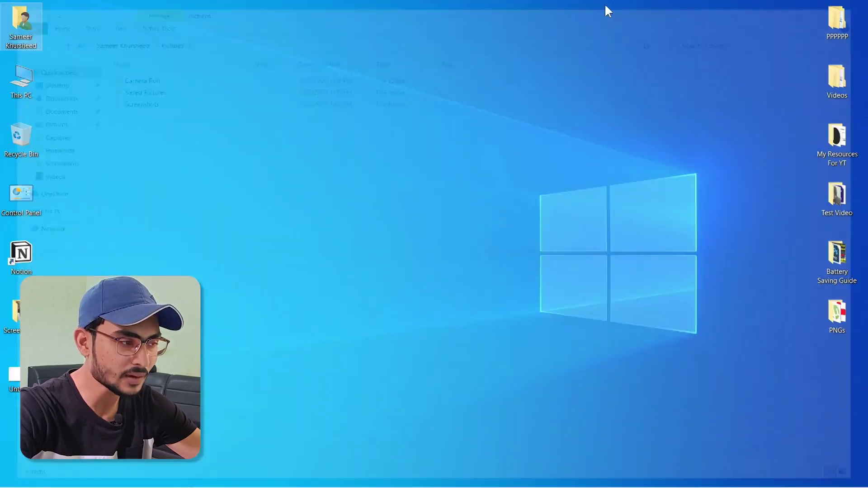
Step: View the captured image Screenshot (5) from the Screenshots folder inside the user's Pictures folder, and return to the desktop
{"action": "double_click", "coordinate": [21, 29]}
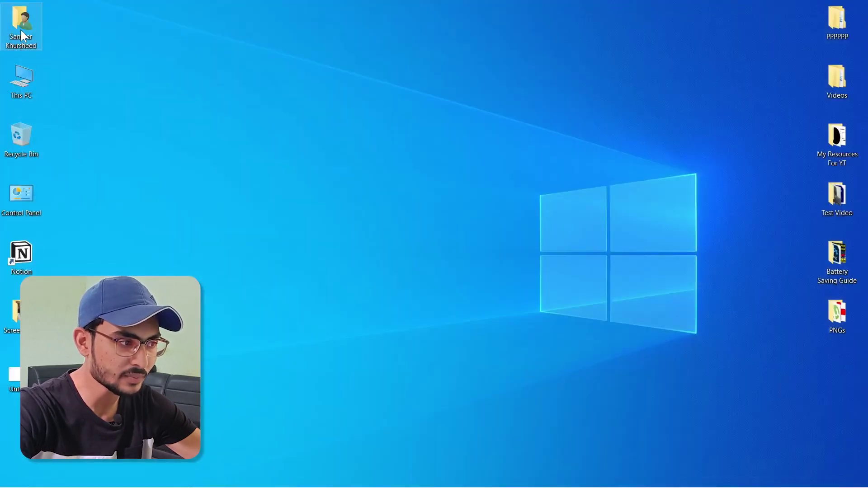
{"action": "double_click", "coordinate": [125, 196]}
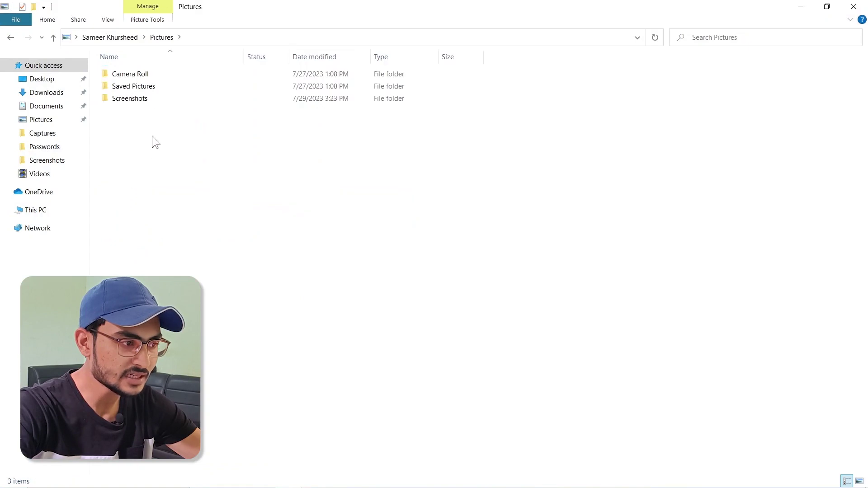
{"action": "double_click", "coordinate": [138, 100]}
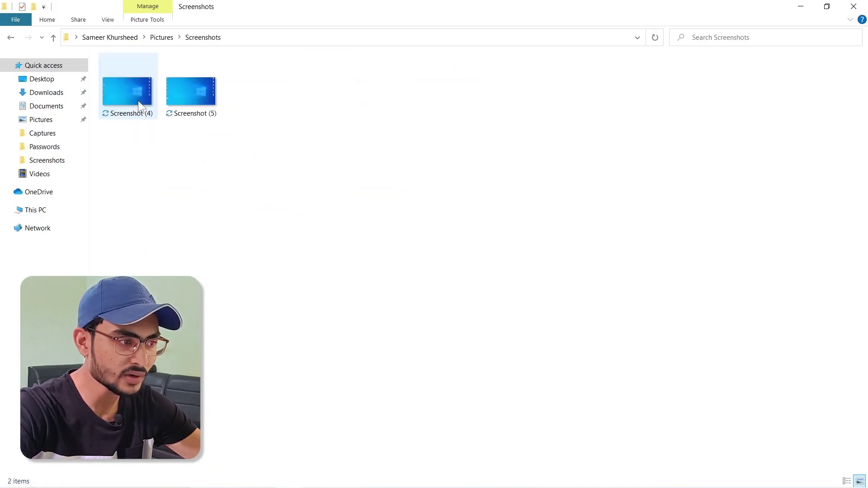
{"action": "left_click", "coordinate": [194, 95]}
{"action": "double_click", "coordinate": [195, 95]}
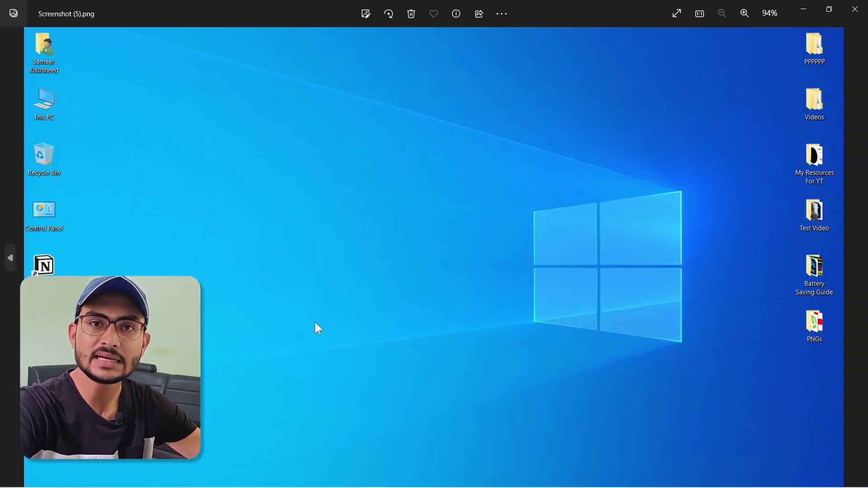
{"action": "left_click", "coordinate": [856, 8]}
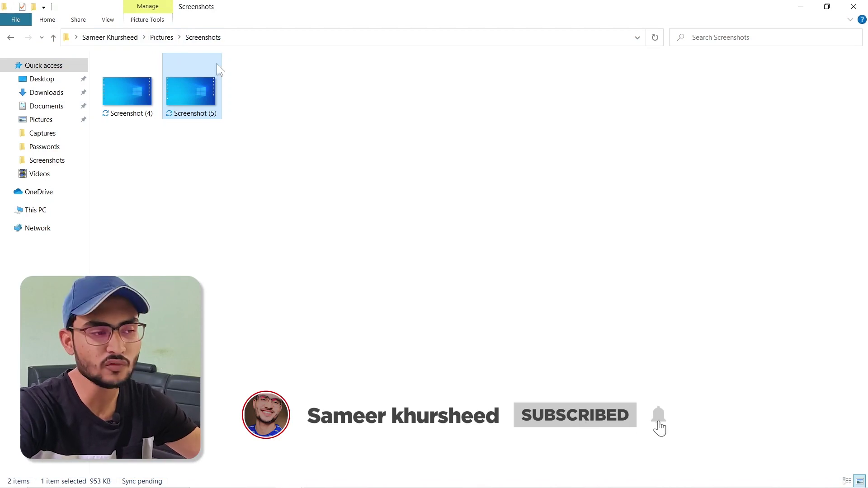
{"action": "left_click", "coordinate": [808, 7]}
{"action": "right_click", "coordinate": [529, 125]}
{"action": "left_click", "coordinate": [555, 154]}
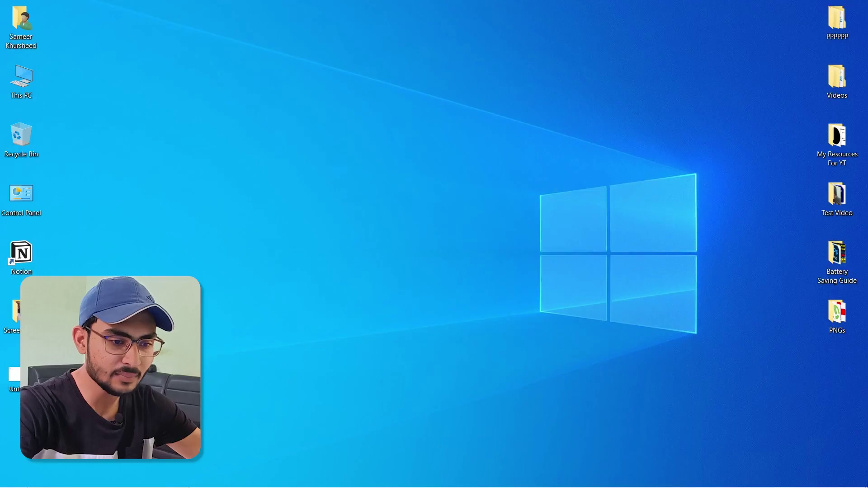
Step: Start a screen snip and capture a rectangular area covering most of the desktop wallpaper between the icon columns
{"action": "mouse_move", "coordinate": [849, 484]}
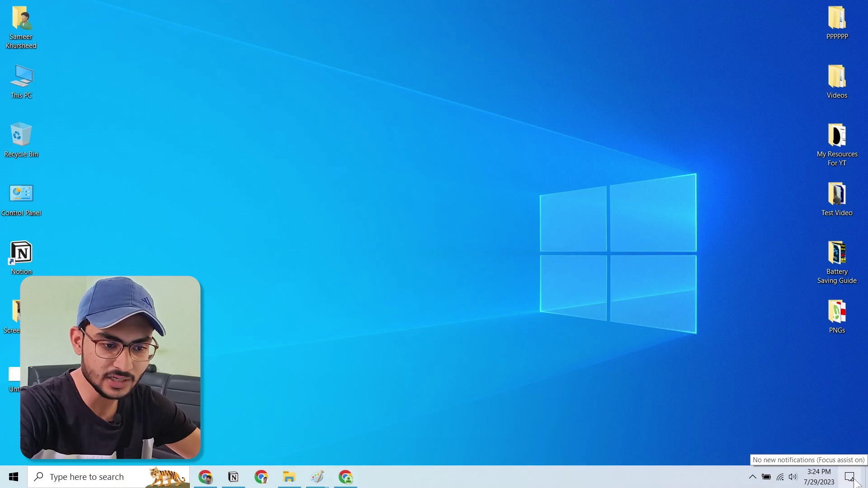
{"action": "left_click", "coordinate": [850, 483]}
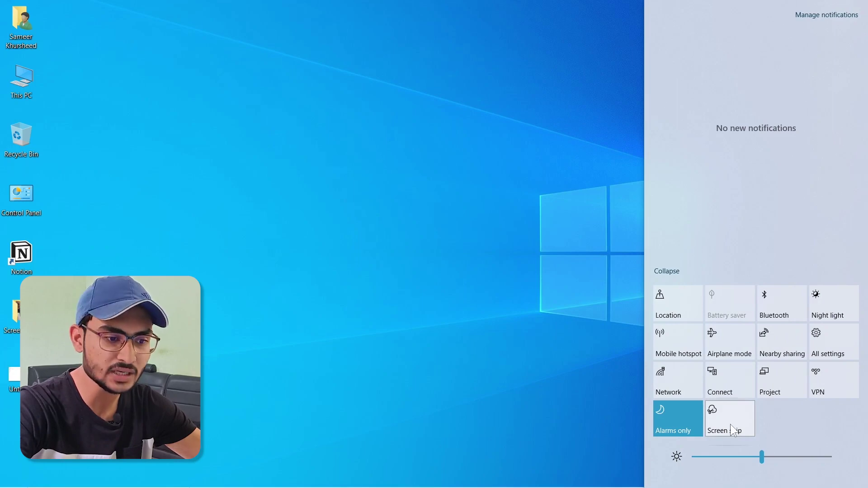
{"action": "left_click", "coordinate": [728, 422]}
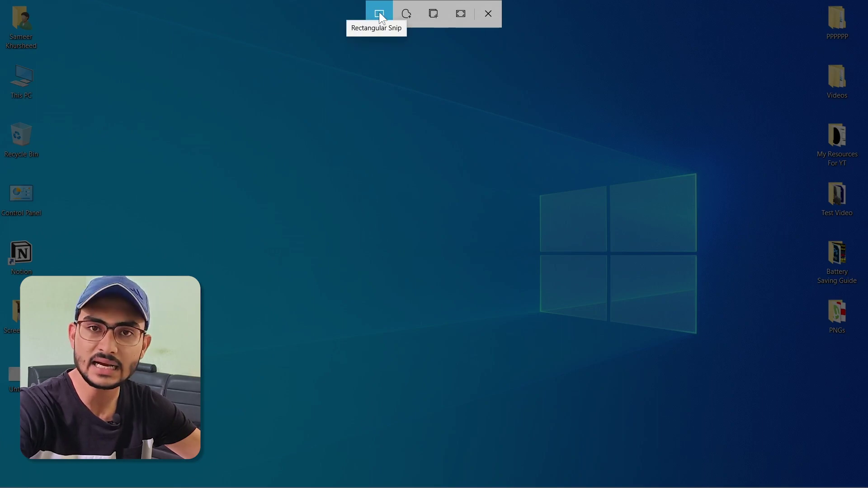
{"action": "left_click_drag", "start_coordinate": [112, 74], "coordinate": [754, 352]}
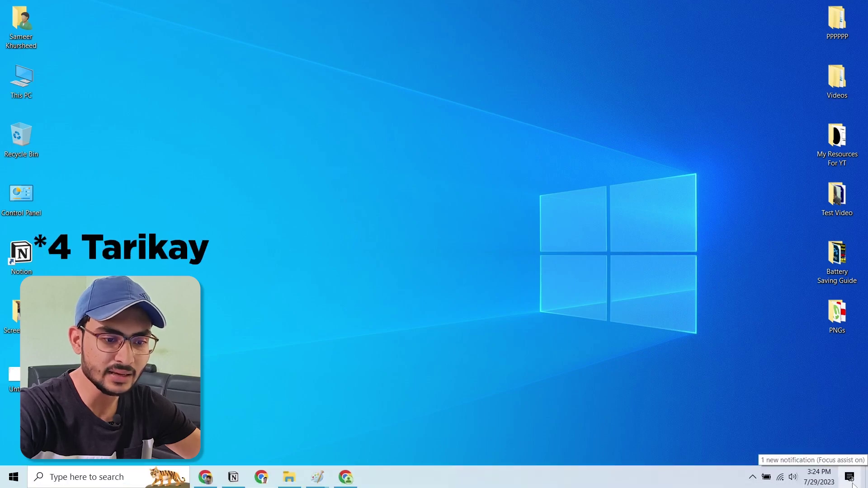
Step: Open the captured snip in Snip & Sketch from its notification and move the window clear of the desktop icons
{"action": "left_click", "coordinate": [851, 478]}
{"action": "left_click", "coordinate": [730, 104]}
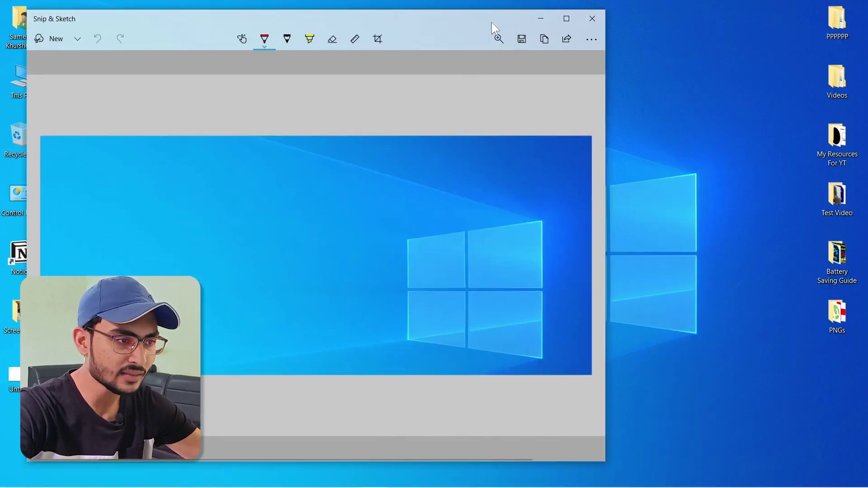
{"action": "left_click_drag", "start_coordinate": [492, 23], "coordinate": [601, 14]}
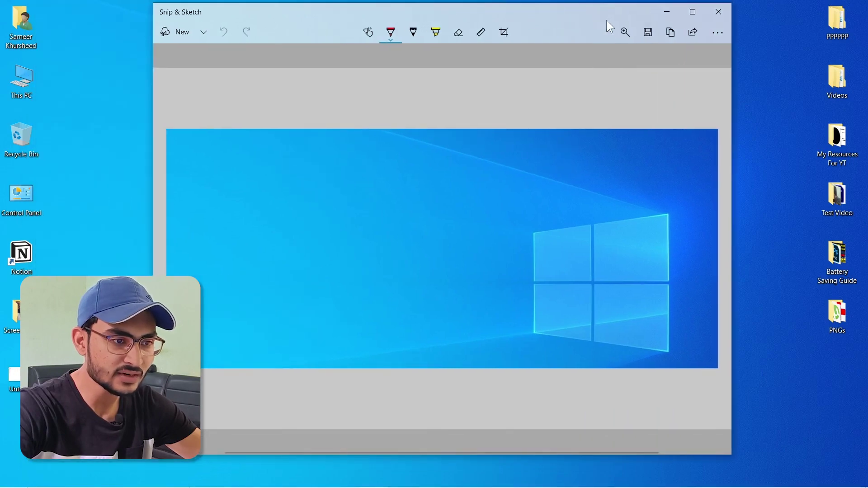
{"action": "left_click", "coordinate": [669, 33]}
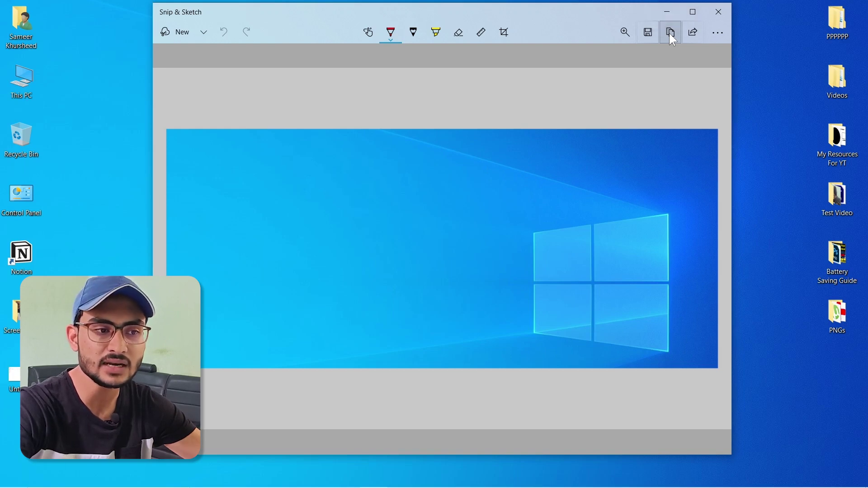
{"action": "left_click", "coordinate": [647, 33]}
{"action": "left_click", "coordinate": [199, 92]}
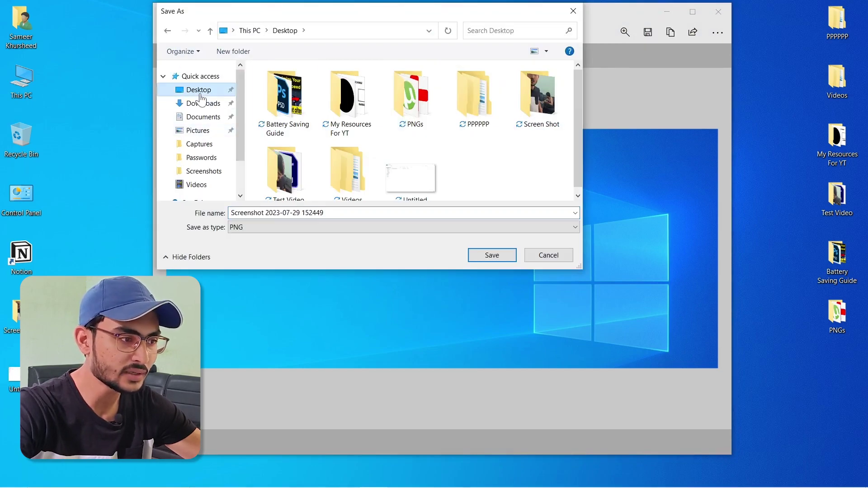
{"action": "left_click", "coordinate": [493, 260]}
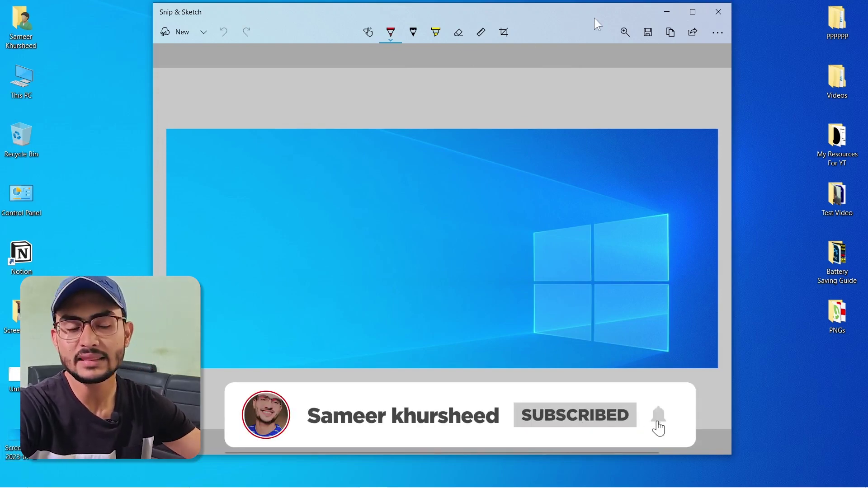
Step: Close the Snip & Sketch window holding the rectangular snip
{"action": "left_click", "coordinate": [859, 480]}
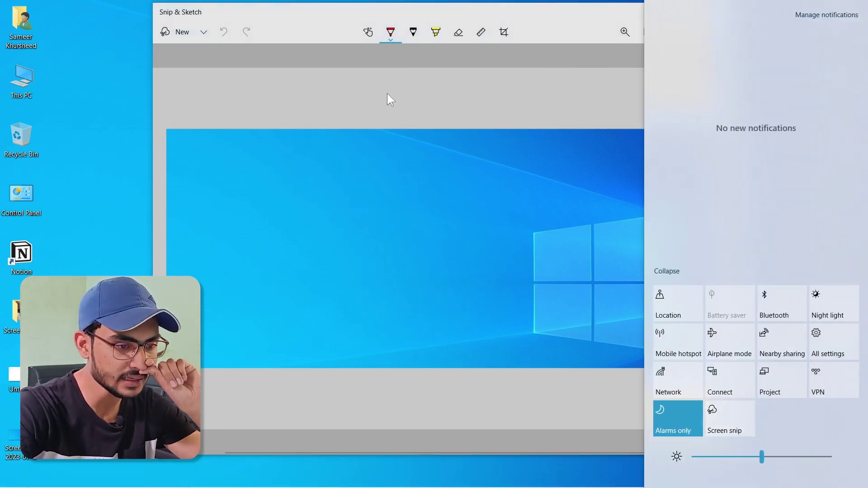
{"action": "left_click", "coordinate": [447, 303]}
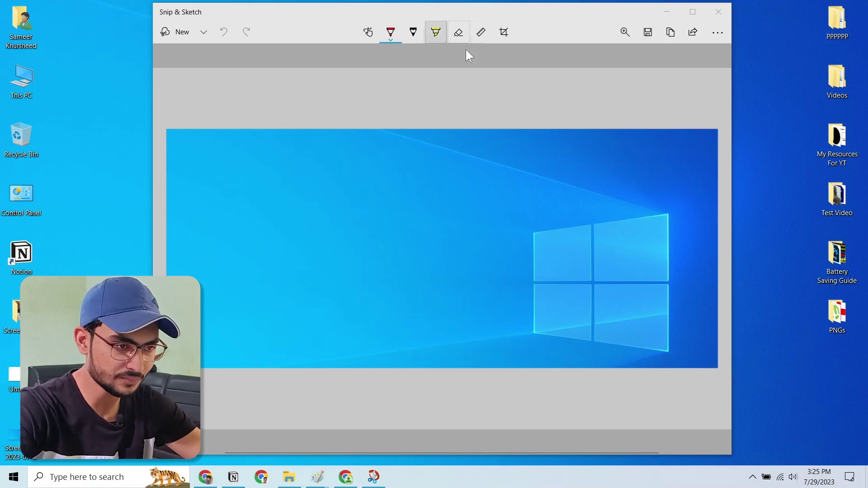
{"action": "left_click", "coordinate": [718, 12]}
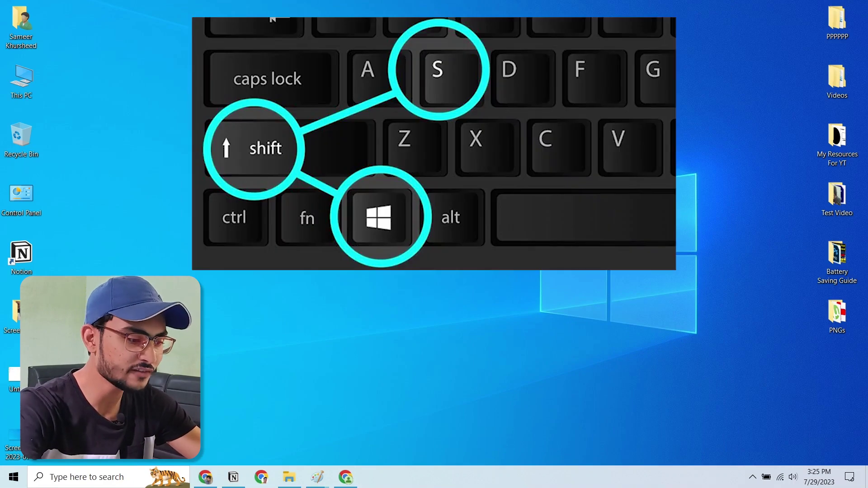
Step: Capture a fullscreen snip and open it from its notification in a maximized Snip & Sketch window
{"action": "key", "text": "super+shift+s"}
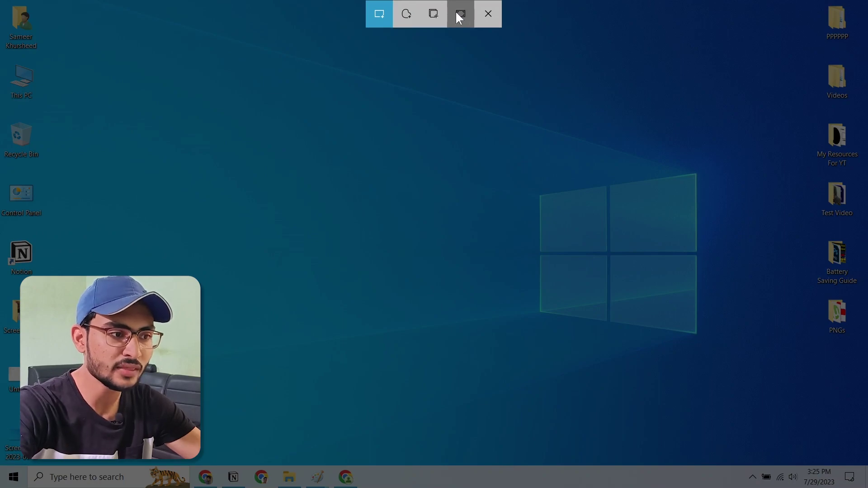
{"action": "left_click", "coordinate": [456, 12]}
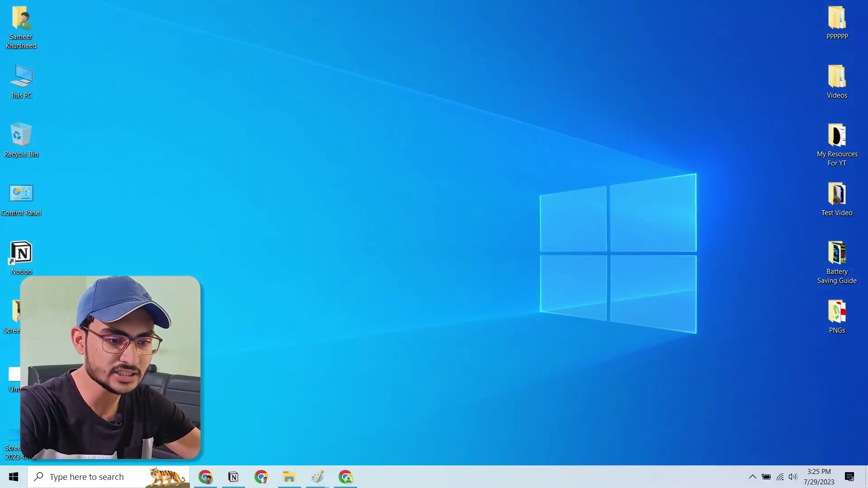
{"action": "left_click", "coordinate": [850, 477]}
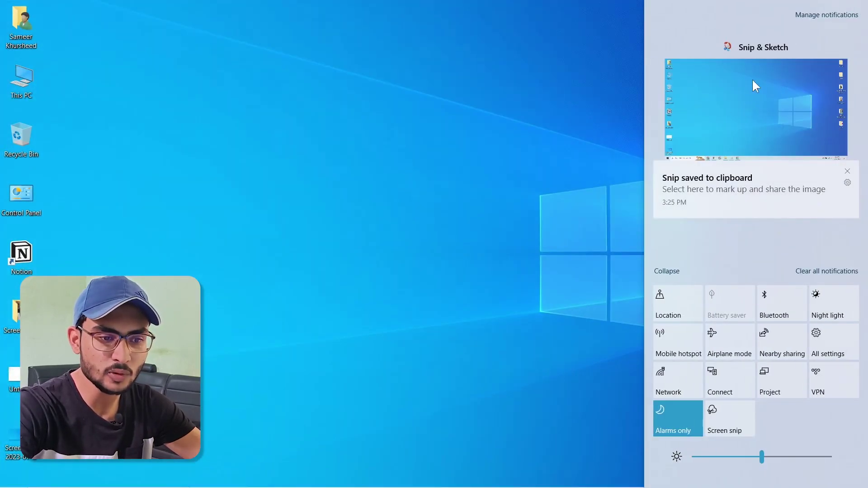
{"action": "left_click", "coordinate": [737, 105]}
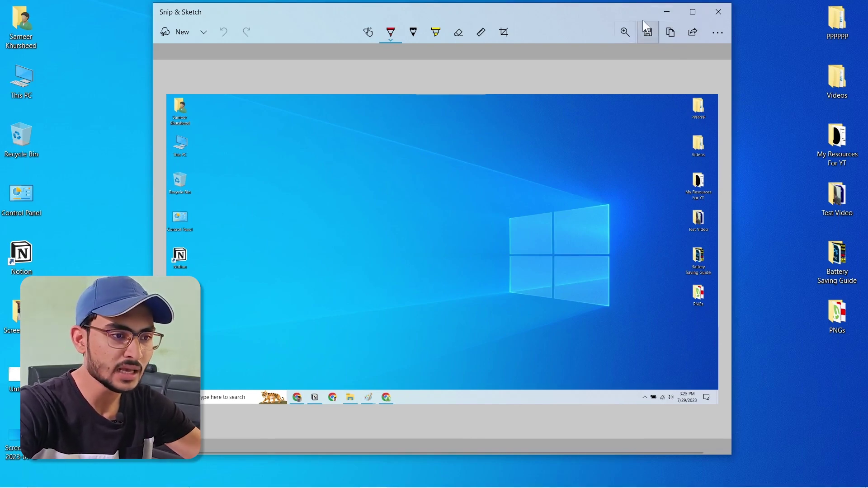
{"action": "double_click", "coordinate": [614, 7]}
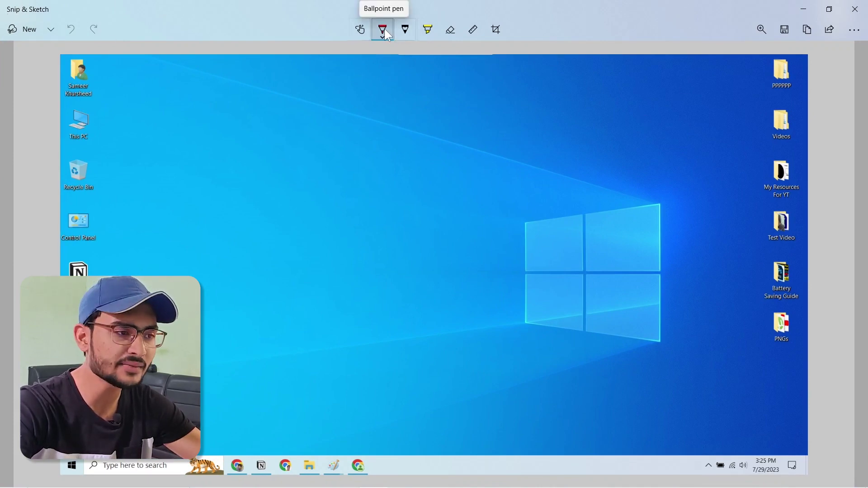
Step: Annotate the snip with a red ballpoint circle, a pencil circle and a green highlighter line, and lay the ruler across the circles
{"action": "mouse_move", "coordinate": [354, 121]}
{"action": "left_mouse_down"}
{"action": "mouse_move", "coordinate": [346, 242]}
{"action": "mouse_move", "coordinate": [333, 137]}
{"action": "left_mouse_up"}
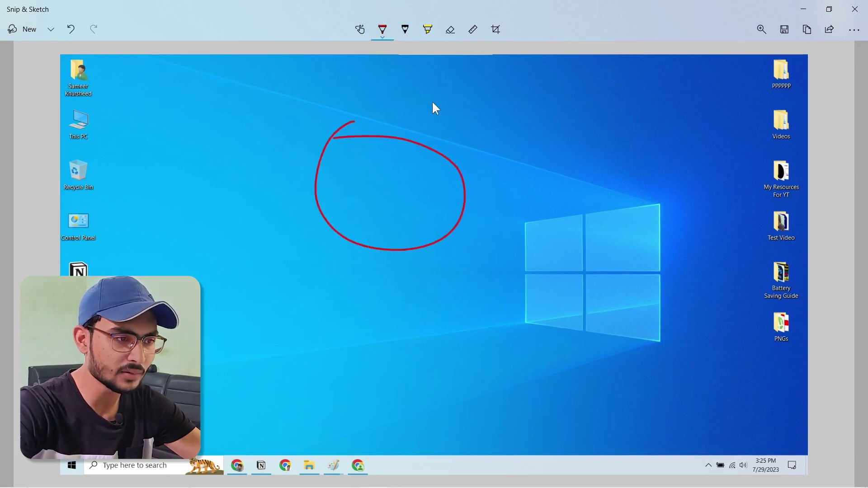
{"action": "left_click_drag", "start_coordinate": [565, 109], "coordinate": [548, 140]}
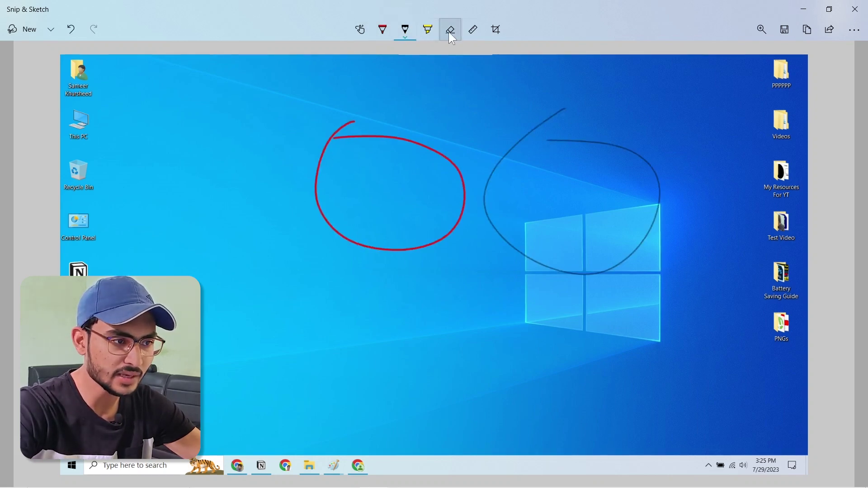
{"action": "left_click", "coordinate": [428, 35]}
{"action": "left_click_drag", "start_coordinate": [218, 204], "coordinate": [433, 227]}
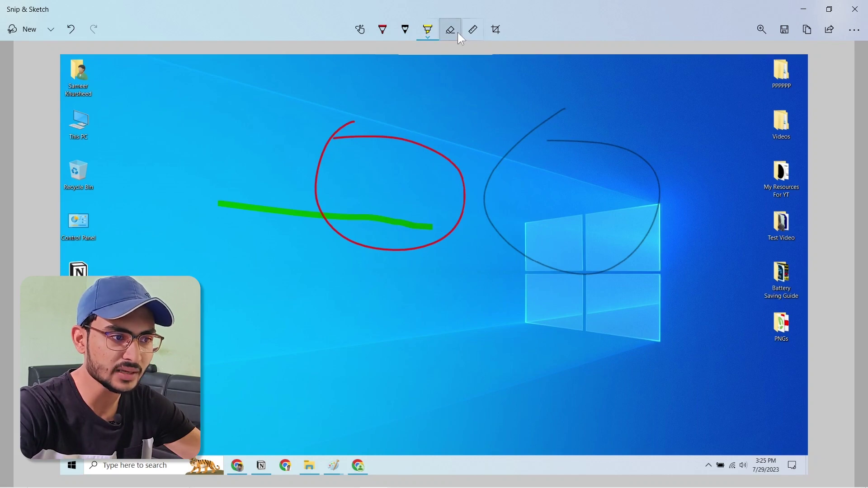
{"action": "left_click", "coordinate": [473, 29]}
{"action": "left_click_drag", "start_coordinate": [441, 290], "coordinate": [444, 171]}
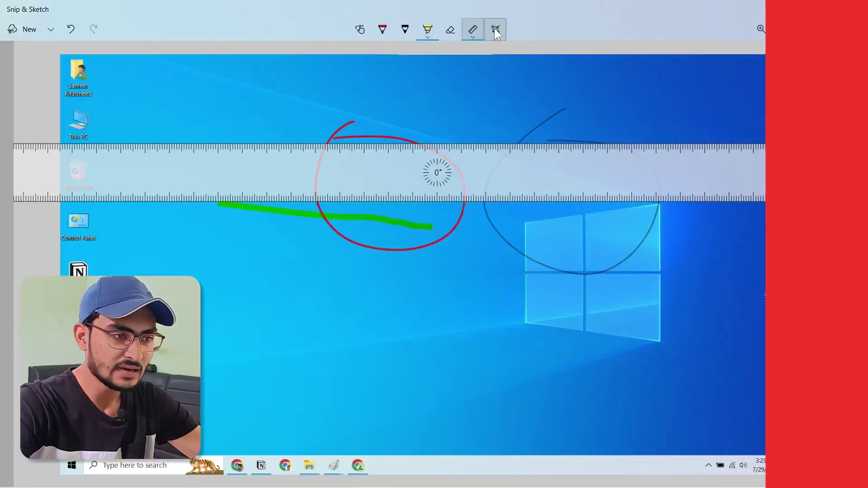
Step: Crop the annotated snip to cut away its right part, upper strip and left icon column, and apply the crop
{"action": "left_click", "coordinate": [496, 29]}
{"action": "left_click_drag", "start_coordinate": [808, 55], "coordinate": [469, 81]}
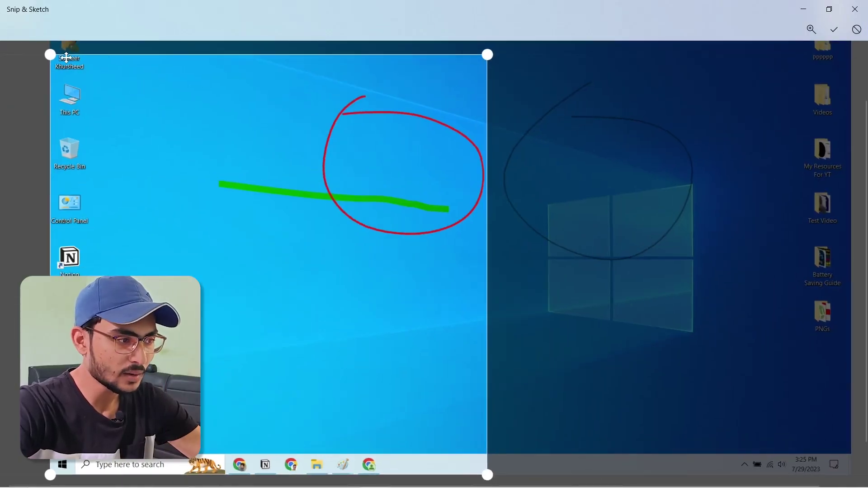
{"action": "left_click_drag", "start_coordinate": [50, 53], "coordinate": [108, 143]}
{"action": "scroll", "coordinate": [521, 181], "scroll_direction": "up", "scroll_amount": 3}
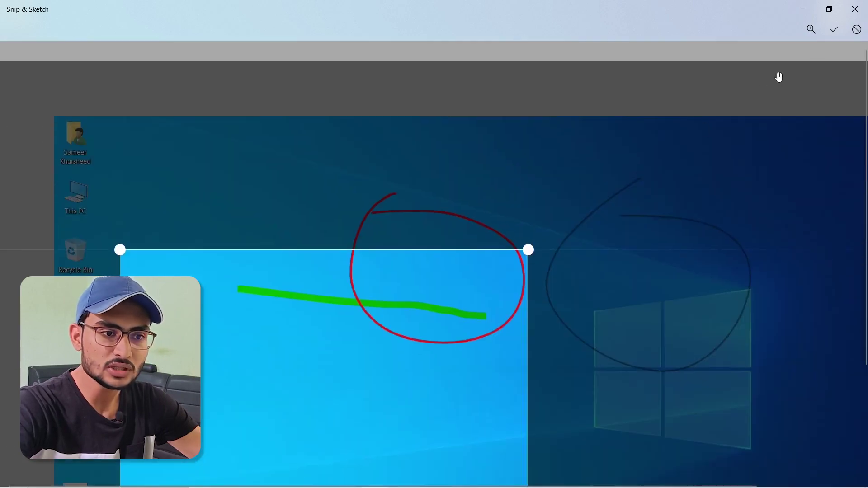
{"action": "left_click", "coordinate": [835, 29]}
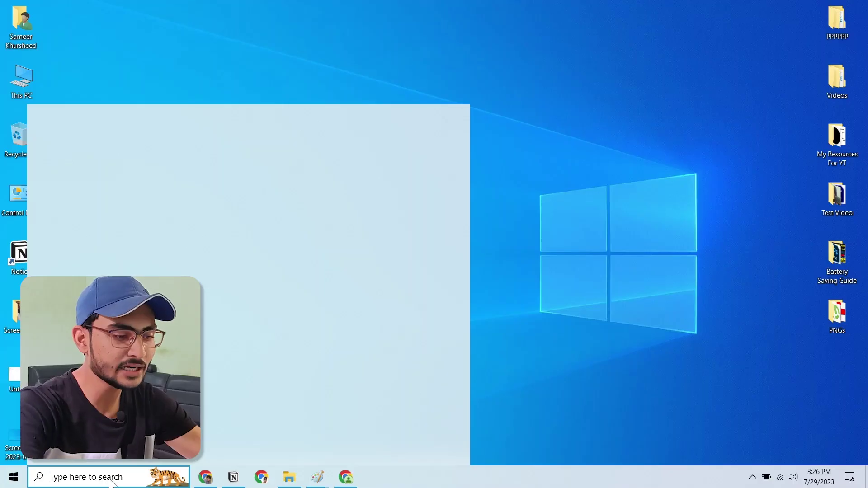
Step: Find and open the Snipping Tool, and move its window slightly higher on the desktop
{"action": "type", "text": "sni"}
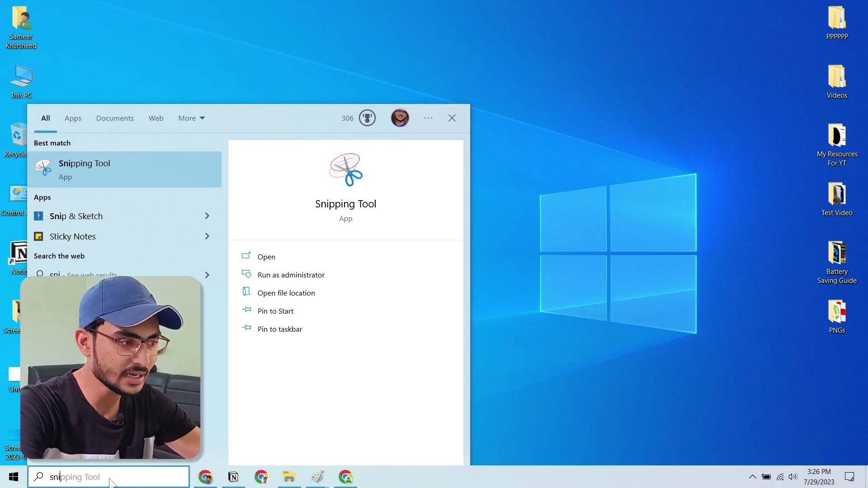
{"action": "key", "text": "Return"}
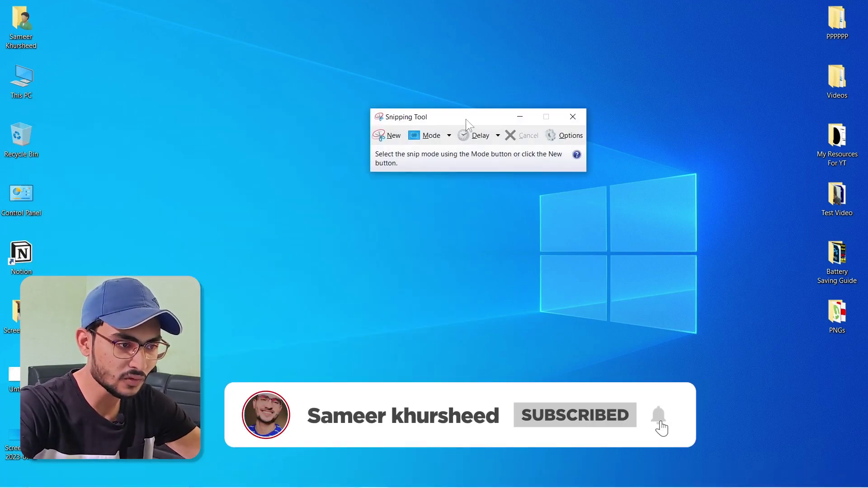
{"action": "left_click_drag", "start_coordinate": [466, 119], "coordinate": [469, 87]}
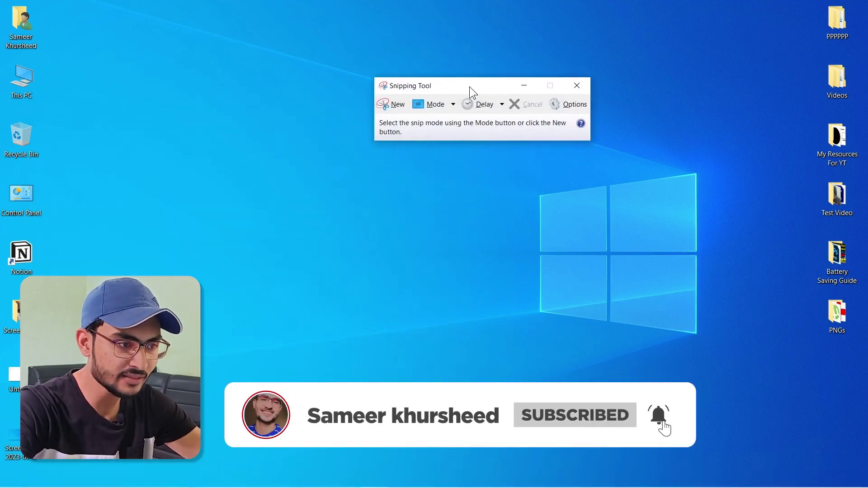
Step: Capture a rectangular snip of the desktop's upper-left area with its icons, and maximize the window showing the snip
{"action": "left_click", "coordinate": [453, 104]}
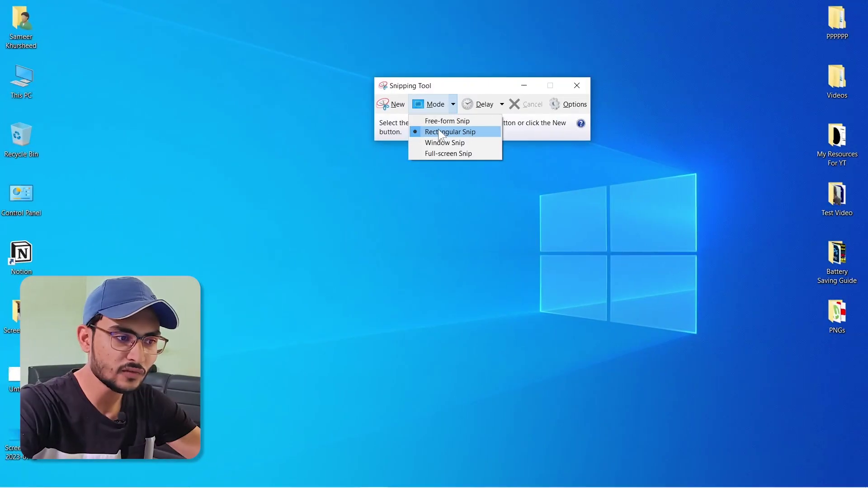
{"action": "left_click", "coordinate": [434, 131]}
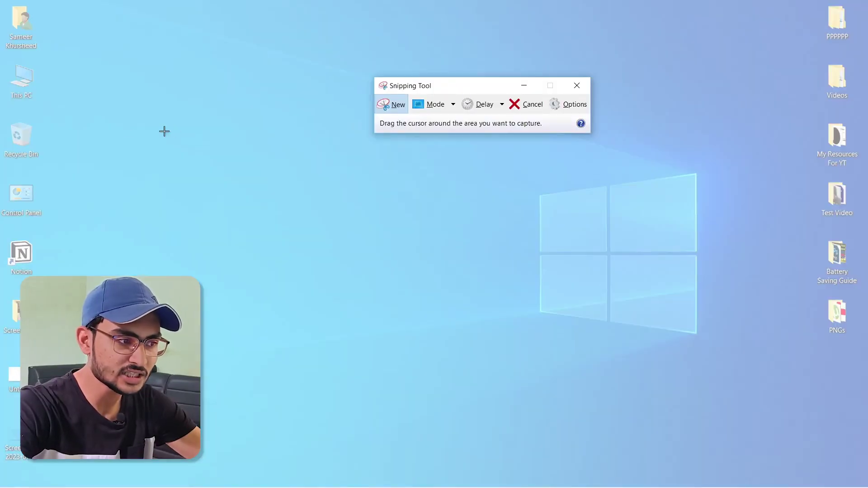
{"action": "left_click_drag", "start_coordinate": [1, 2], "coordinate": [304, 316]}
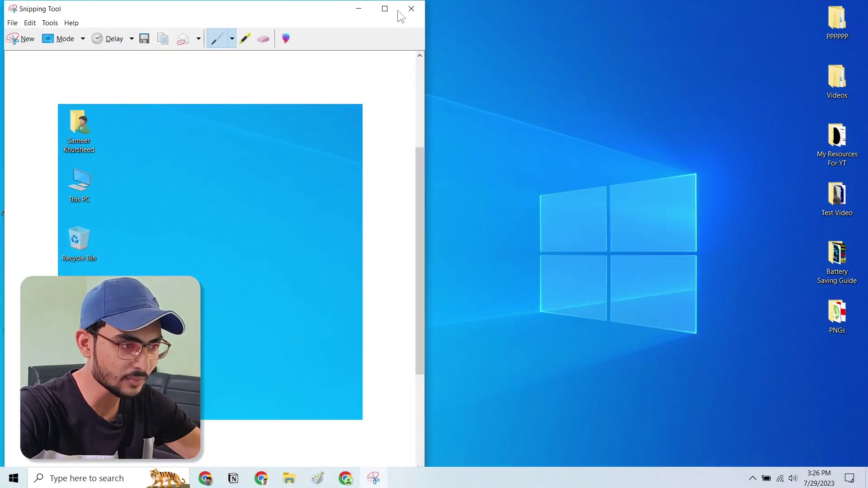
{"action": "left_click", "coordinate": [383, 10]}
{"action": "left_click", "coordinate": [706, 9]}
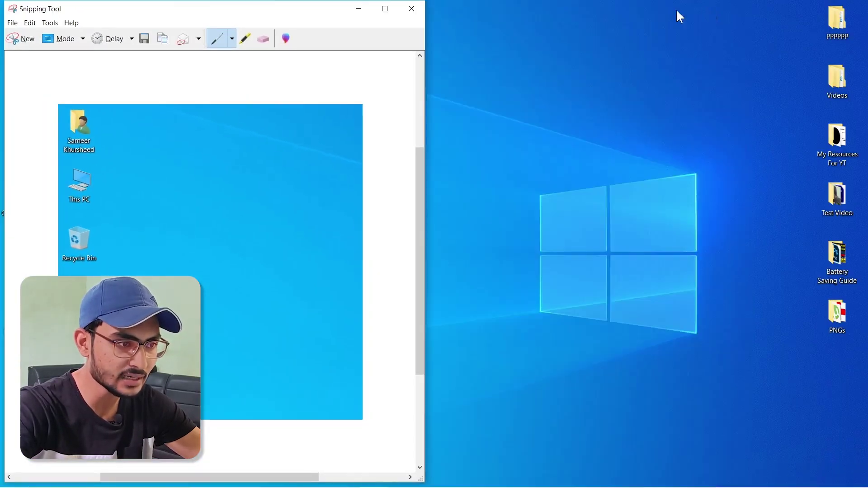
{"action": "left_click", "coordinate": [383, 10]}
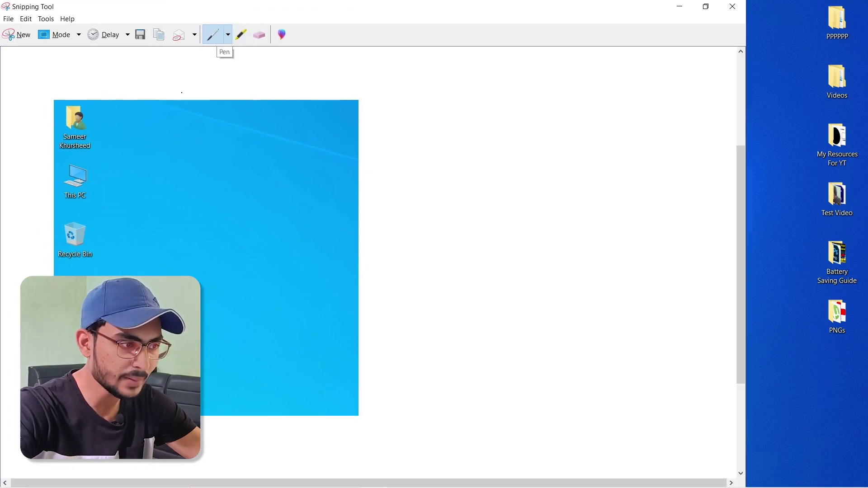
Step: Draw a freehand pen stroke and a wide U-shaped highlighter stroke across the snip
{"action": "left_click_drag", "start_coordinate": [252, 232], "coordinate": [210, 152]}
{"action": "left_click", "coordinate": [241, 34]}
{"action": "mouse_move", "coordinate": [280, 163]}
{"action": "left_mouse_down"}
{"action": "mouse_move", "coordinate": [216, 294]}
{"action": "mouse_move", "coordinate": [134, 159]}
{"action": "left_mouse_up"}
Step: Erase the pen stroke and the highlighter stroke from the snip
{"action": "left_click", "coordinate": [260, 35]}
{"action": "left_click", "coordinate": [137, 213]}
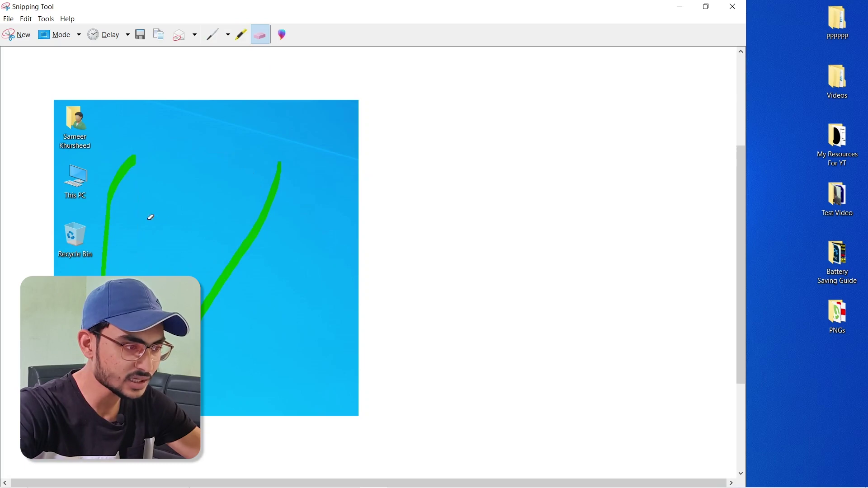
{"action": "left_click", "coordinate": [132, 164]}
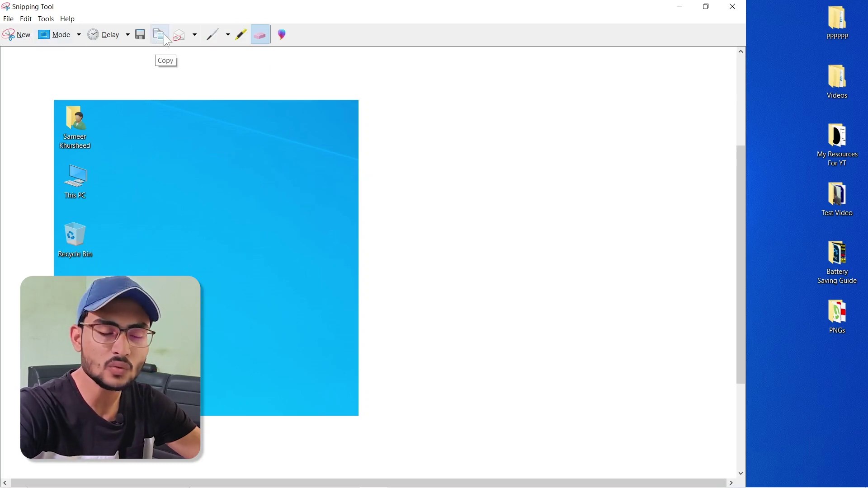